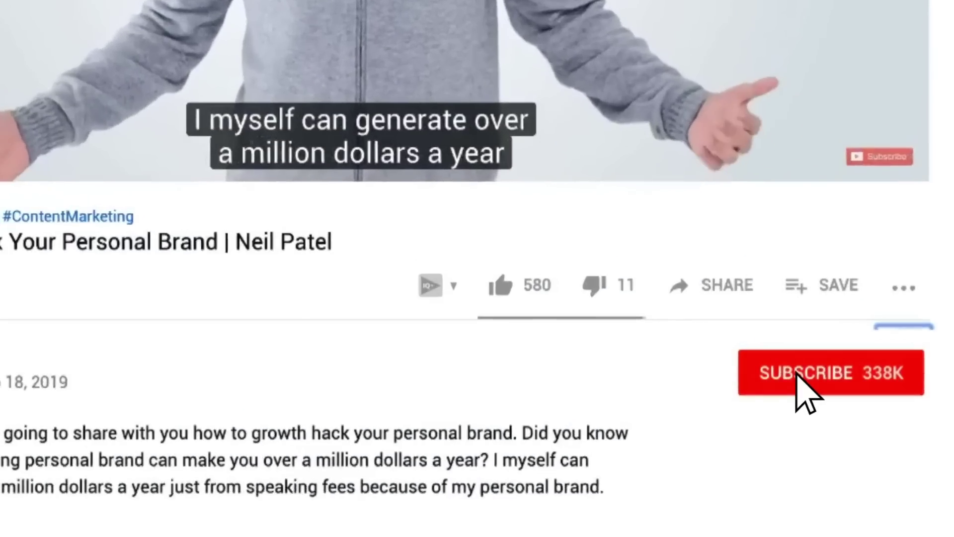
# Subscribe to Neil Patel's YouTube channel and turn on all notifications.
pyautogui.click(833, 373)
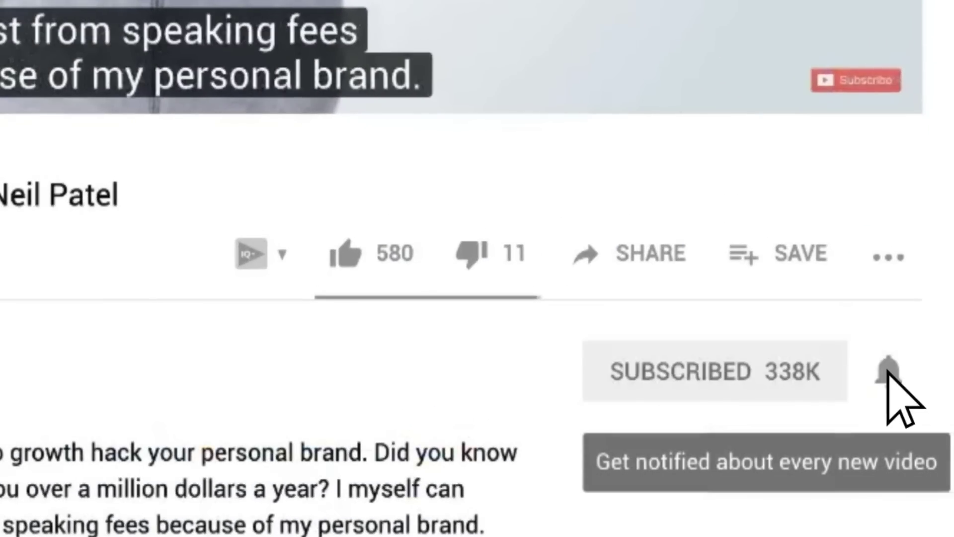
pyautogui.click(888, 373)
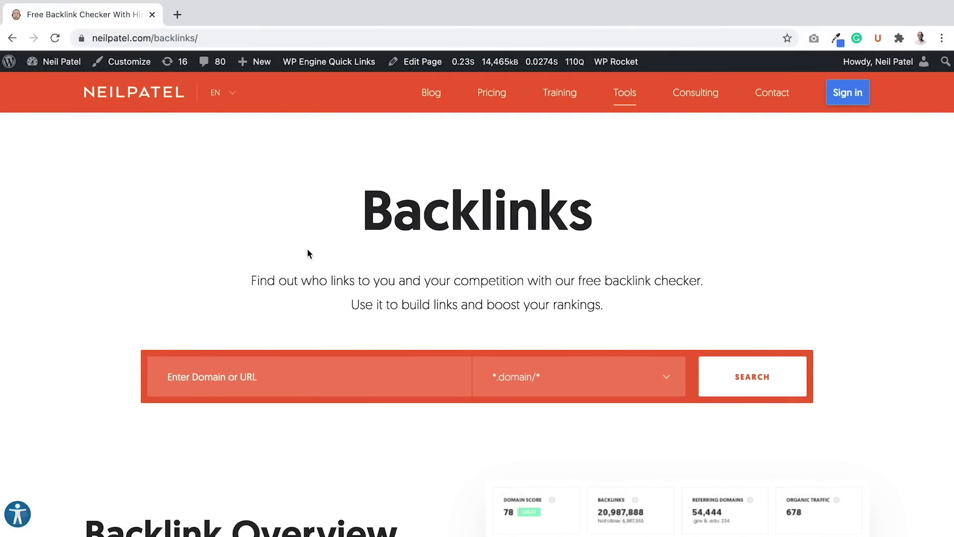
# Run the backlink checker on neilpatel.com, picked from the domain suggestions.
pyautogui.click(279, 368)
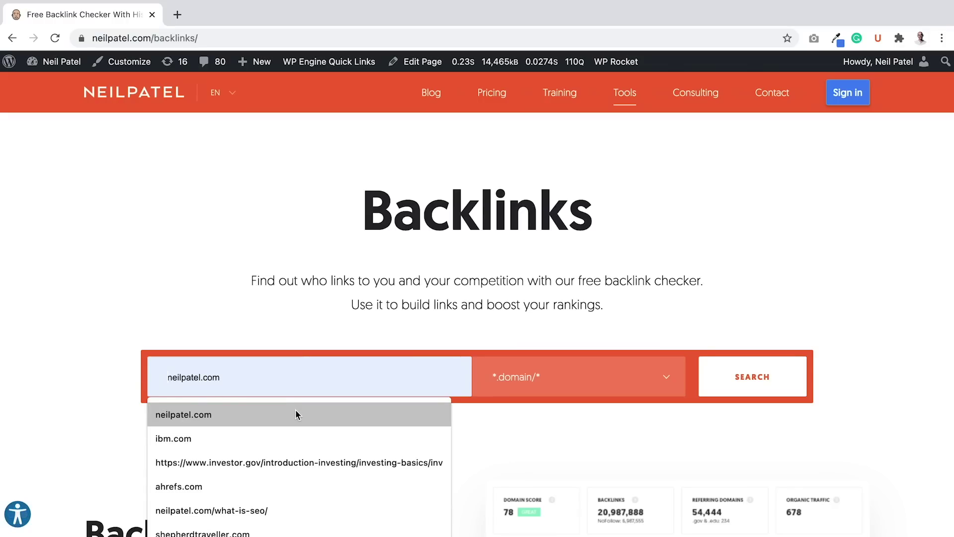
pyautogui.click(296, 409)
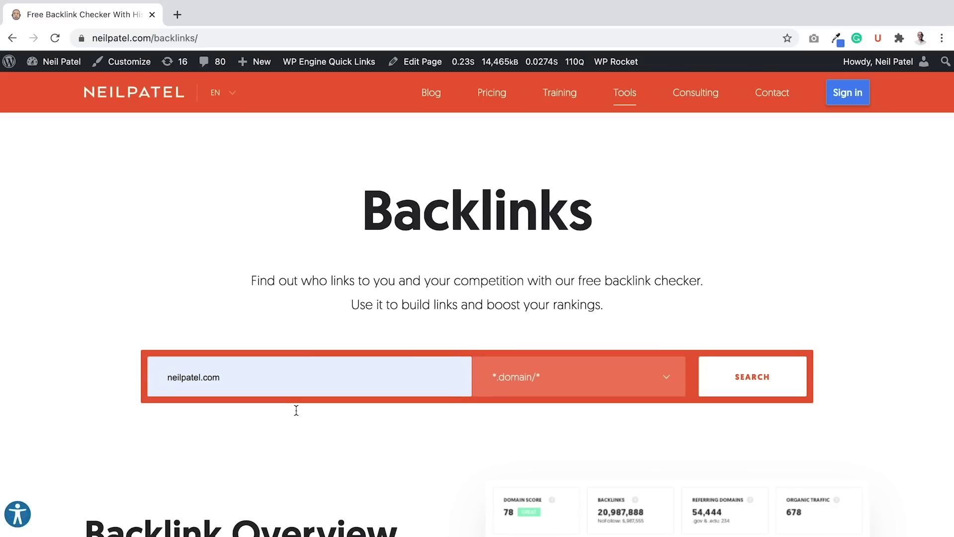
pyautogui.click(762, 389)
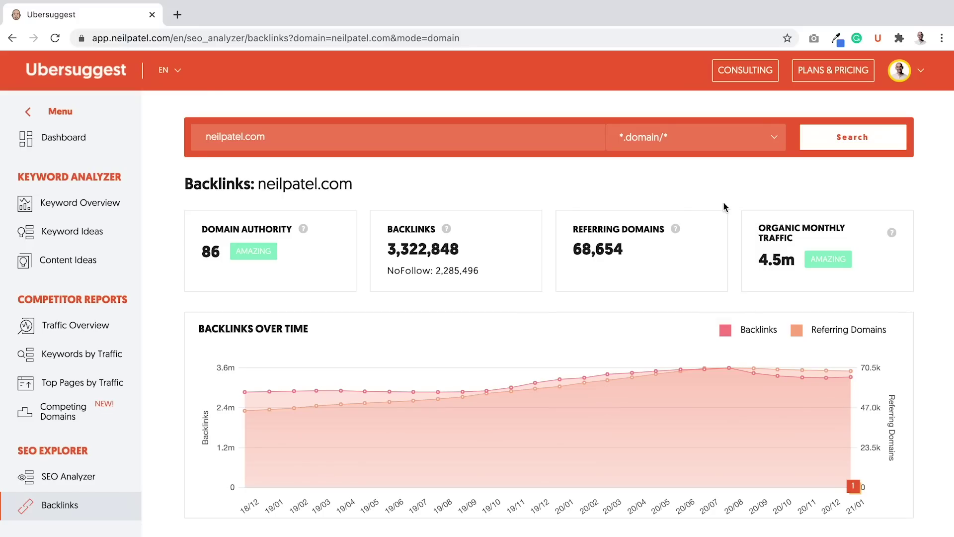
# Scroll past the Backlinks Over Time and New & Lost charts to the 3.3m backlinks table.
pyautogui.scroll(-2, 771, 221)
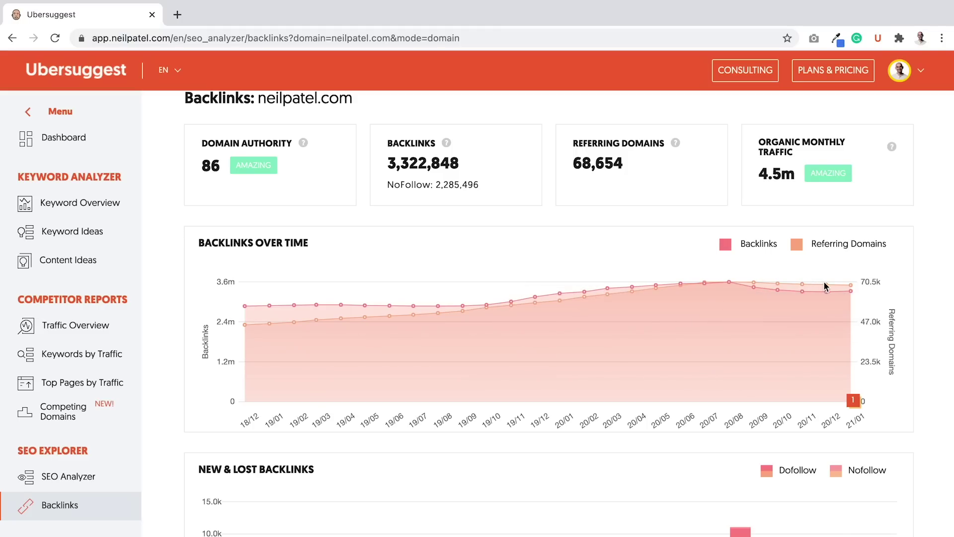
pyautogui.scroll(-3, 848, 292)
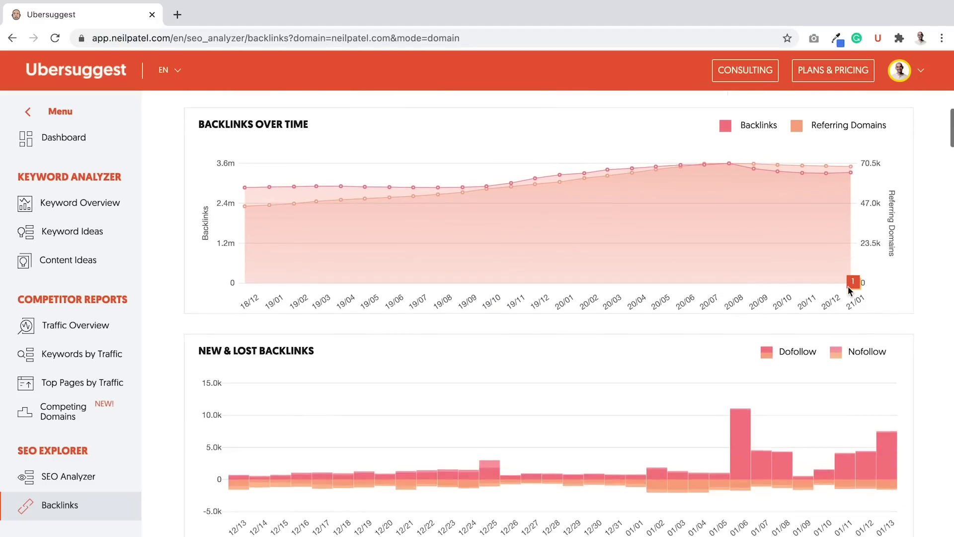
pyautogui.moveTo(886, 419)
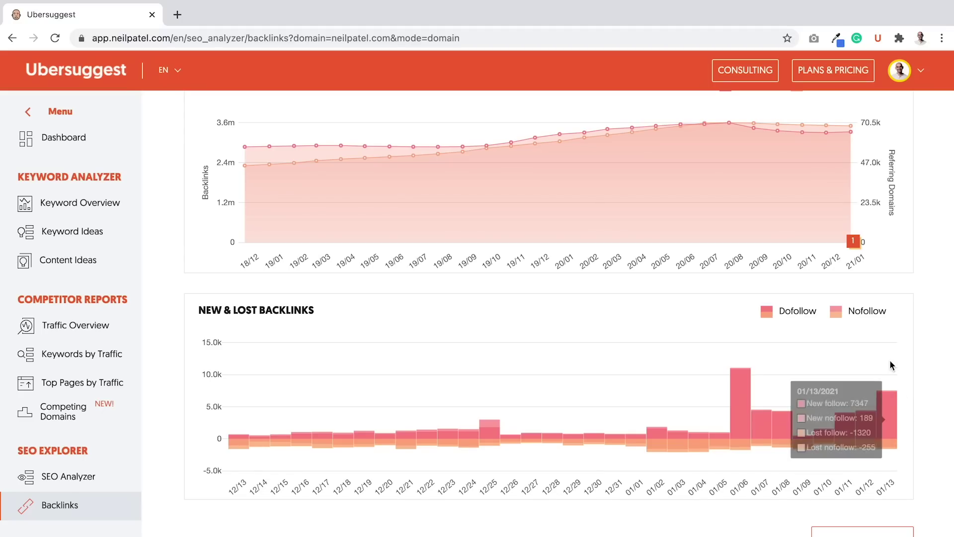
pyautogui.scroll(-2, 887, 356)
pyautogui.scroll(-1, 888, 357)
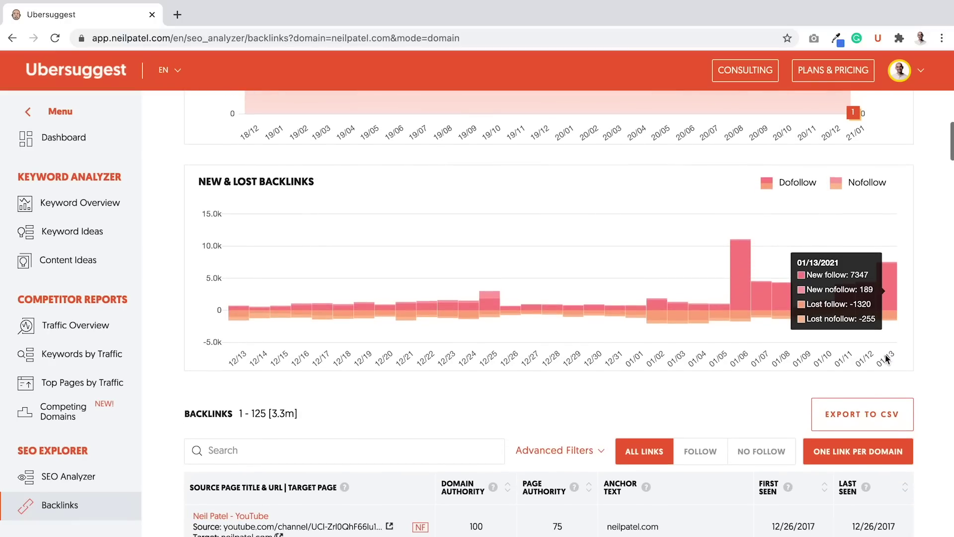
pyautogui.scroll(-2, 885, 354)
pyautogui.scroll(-3, 884, 354)
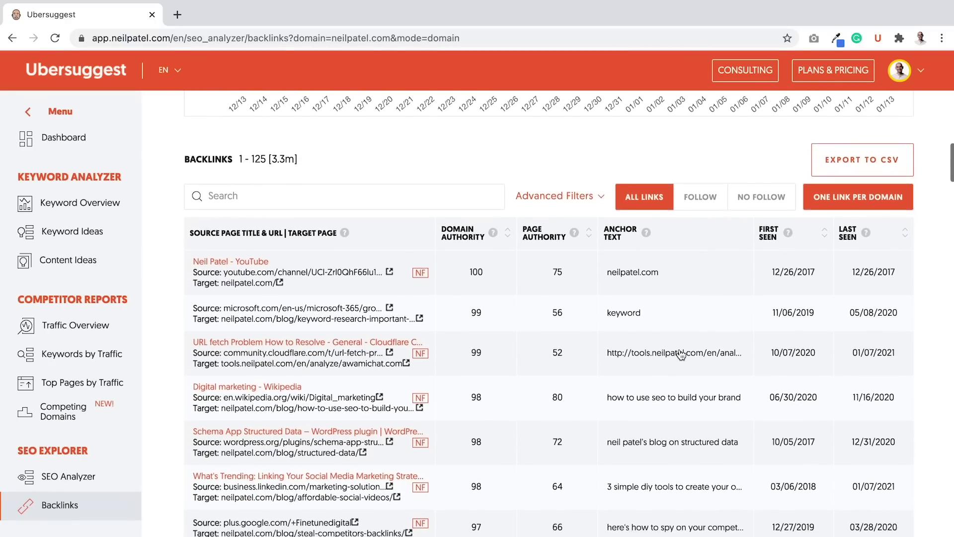
pyautogui.scroll(3, 646, 340)
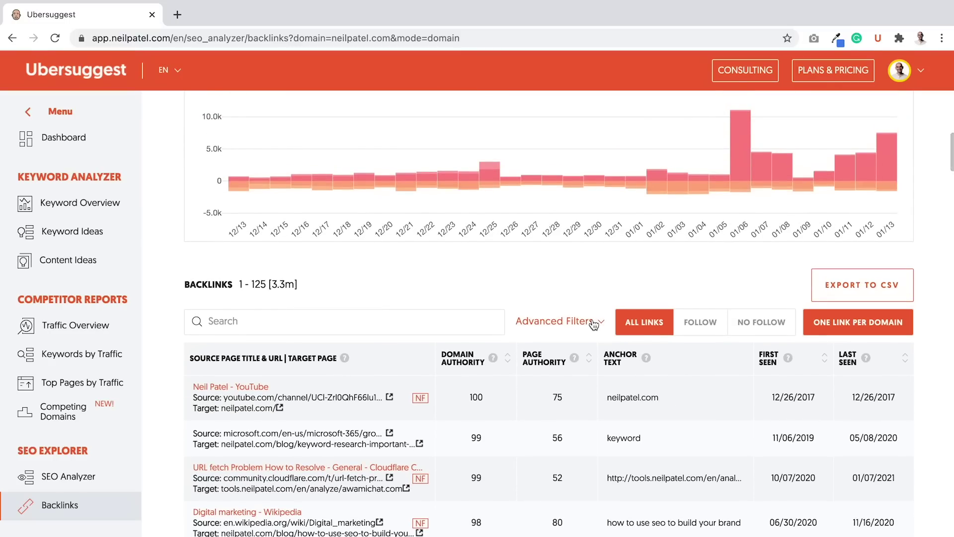
# Open Advanced Filters and restrict the backlinks to followed links only.
pyautogui.click(594, 323)
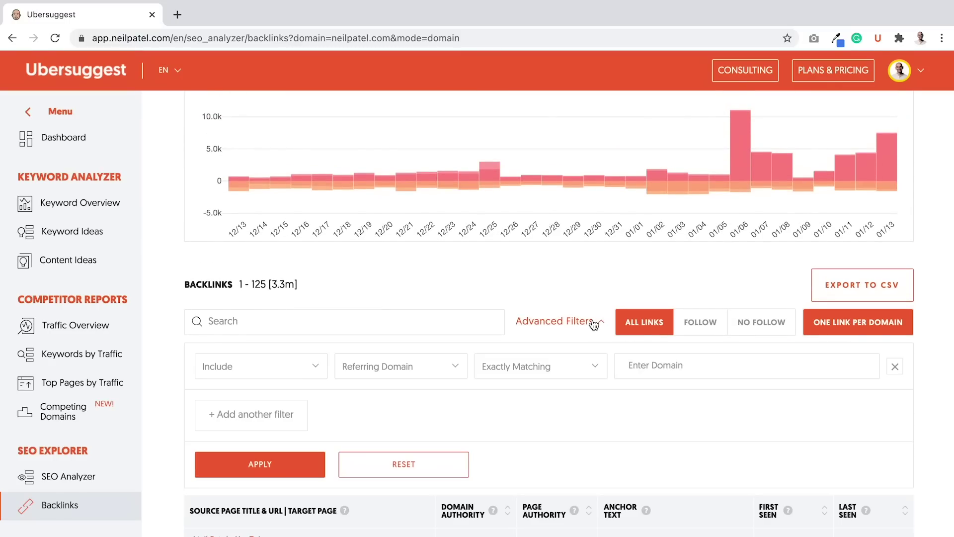
pyautogui.click(316, 370)
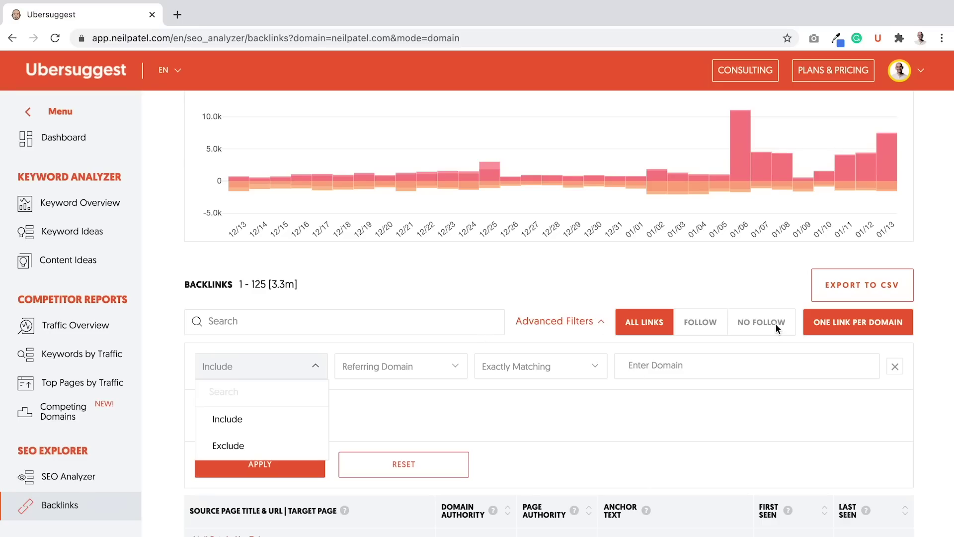
pyautogui.click(758, 323)
pyautogui.click(704, 323)
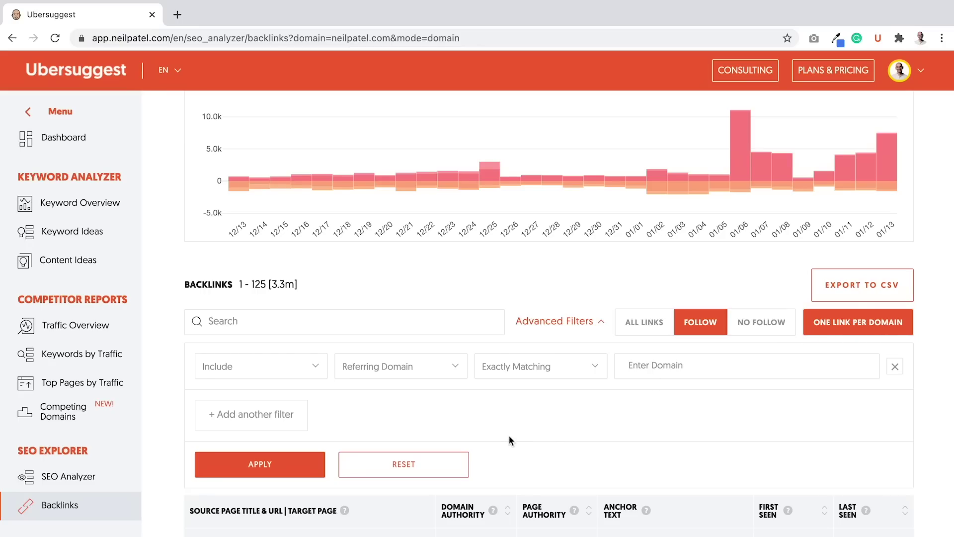
pyautogui.scroll(-1, 509, 436)
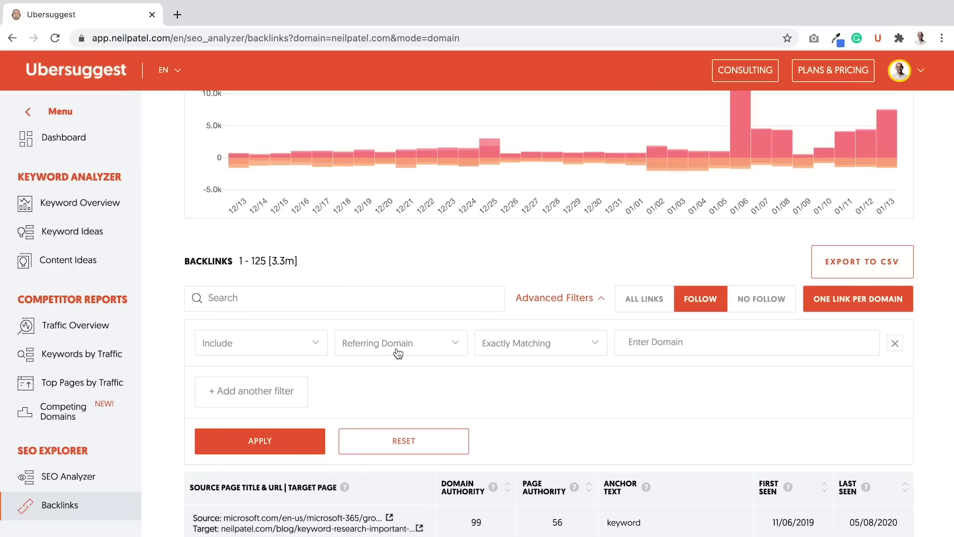
# Switch the filter field from Referring Domain to Anchor text.
pyautogui.click(358, 350)
pyautogui.click(396, 421)
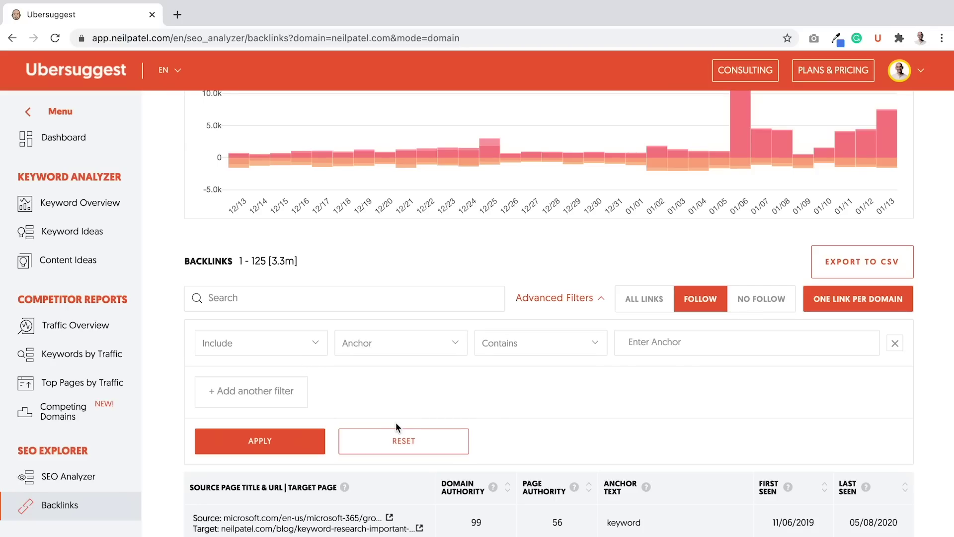
pyautogui.click(661, 345)
# Apply the 'seo' anchor-text filter and review the filtered backlinks.
pyautogui.write('se')
pyautogui.write('o')
pyautogui.click(282, 442)
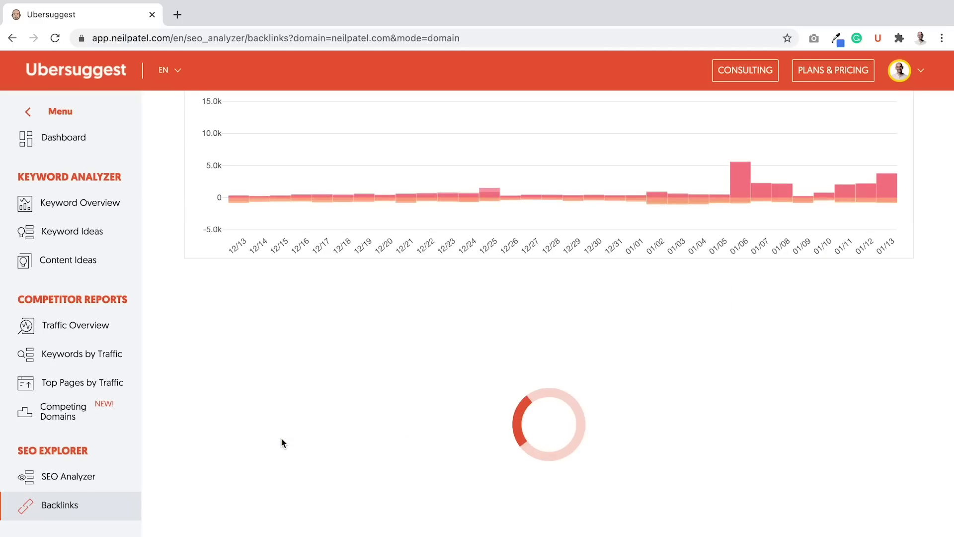
pyautogui.scroll(-5, 370, 388)
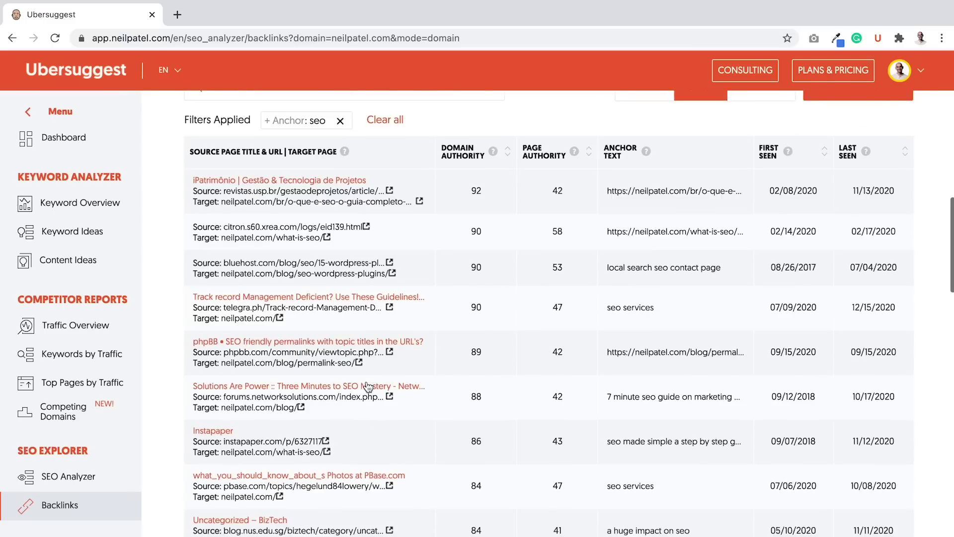
pyautogui.scroll(-6, 368, 388)
pyautogui.scroll(1, 368, 387)
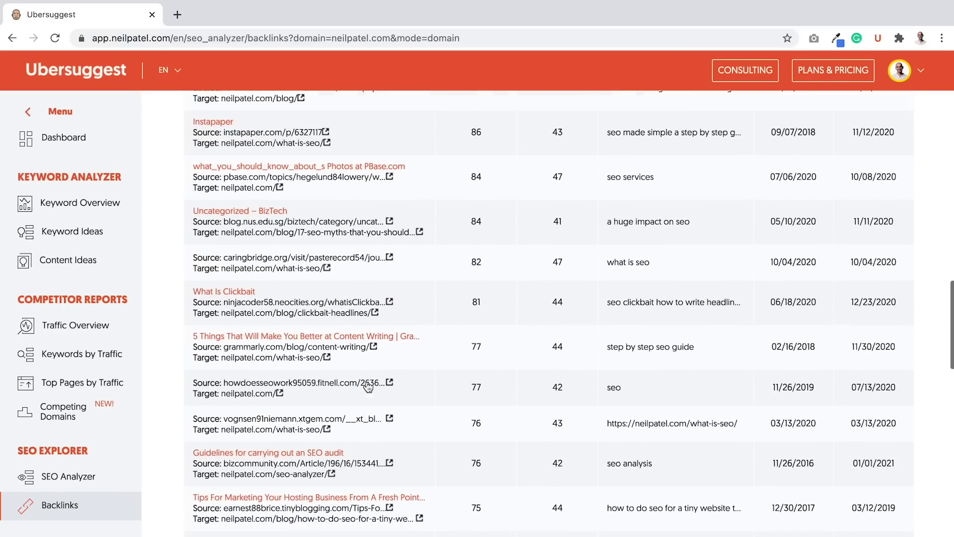
pyautogui.scroll(6, 367, 385)
pyautogui.scroll(8, 368, 380)
# Open the webflow.com source article from the filtered list in a new tab.
pyautogui.scroll(-15, 367, 379)
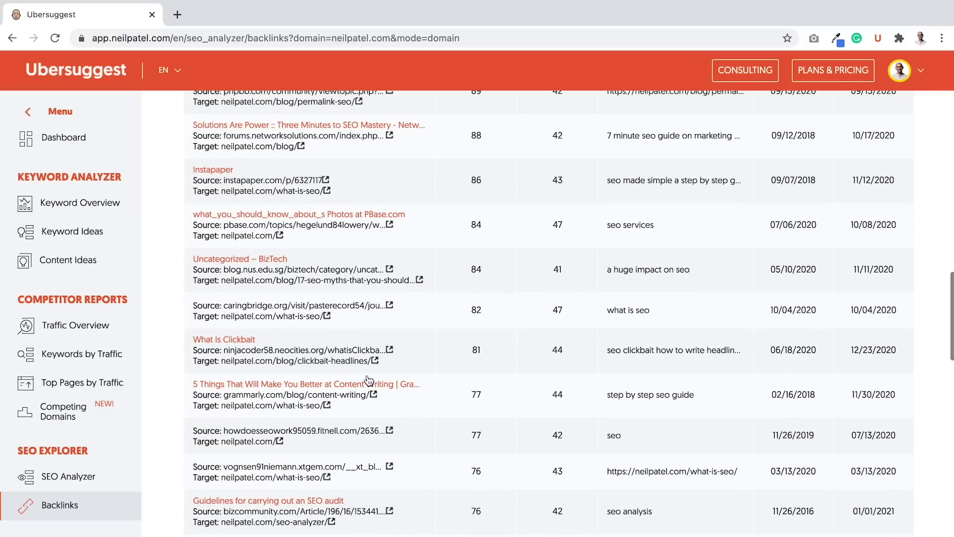
pyautogui.scroll(-1, 369, 380)
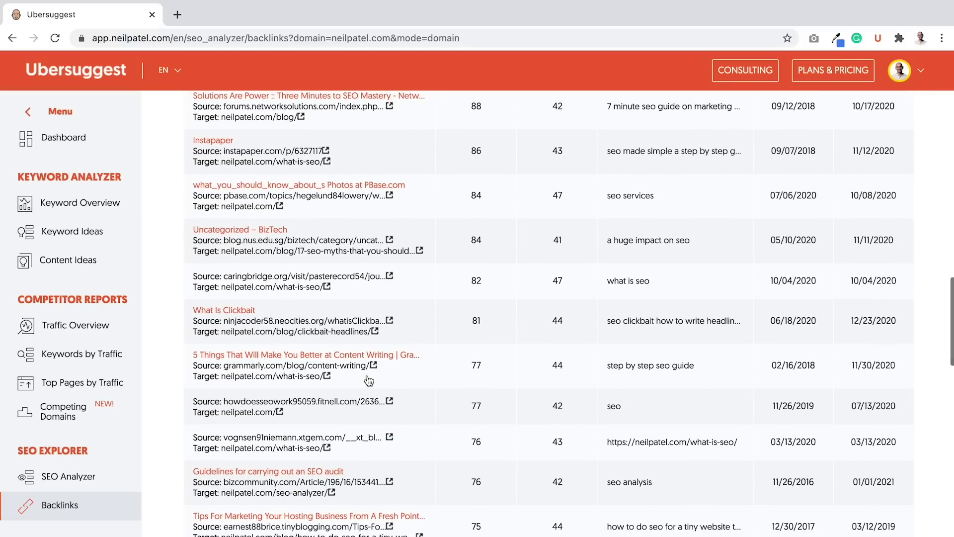
pyautogui.scroll(-2, 368, 381)
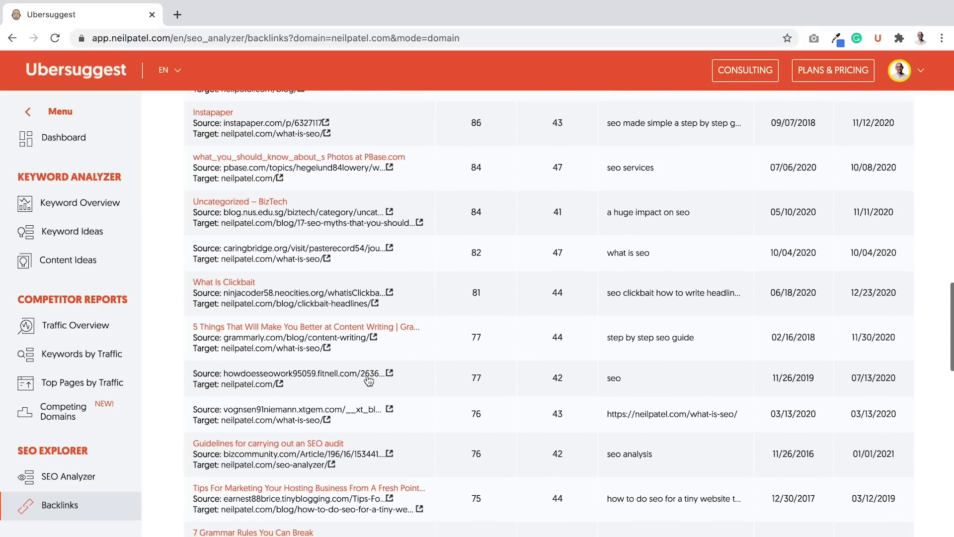
pyautogui.scroll(-1, 451, 325)
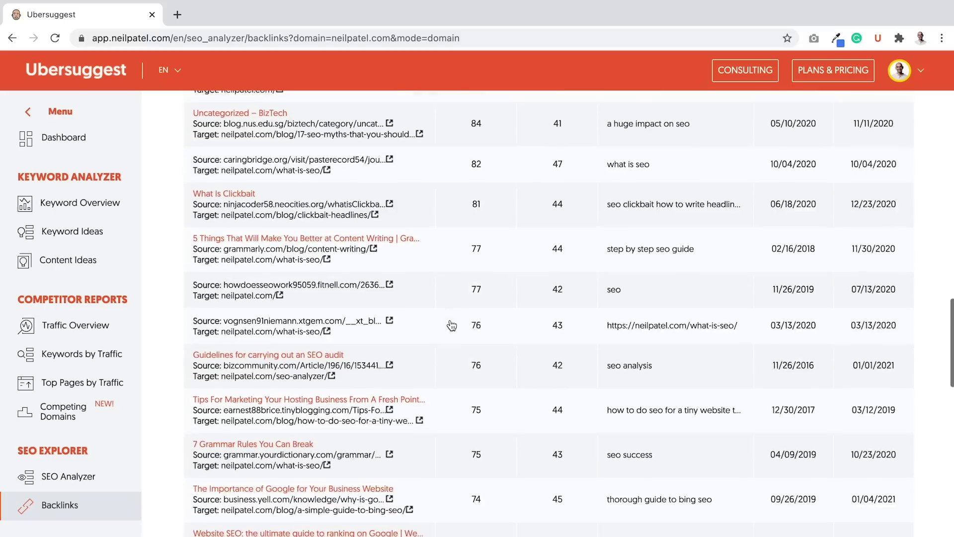
pyautogui.scroll(-1, 451, 326)
pyautogui.scroll(-2, 451, 325)
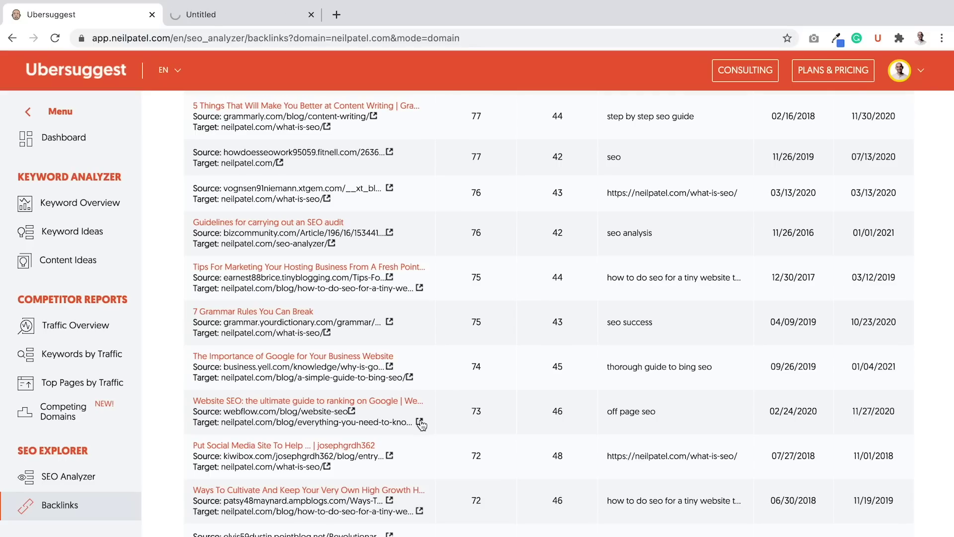
pyautogui.click(353, 411)
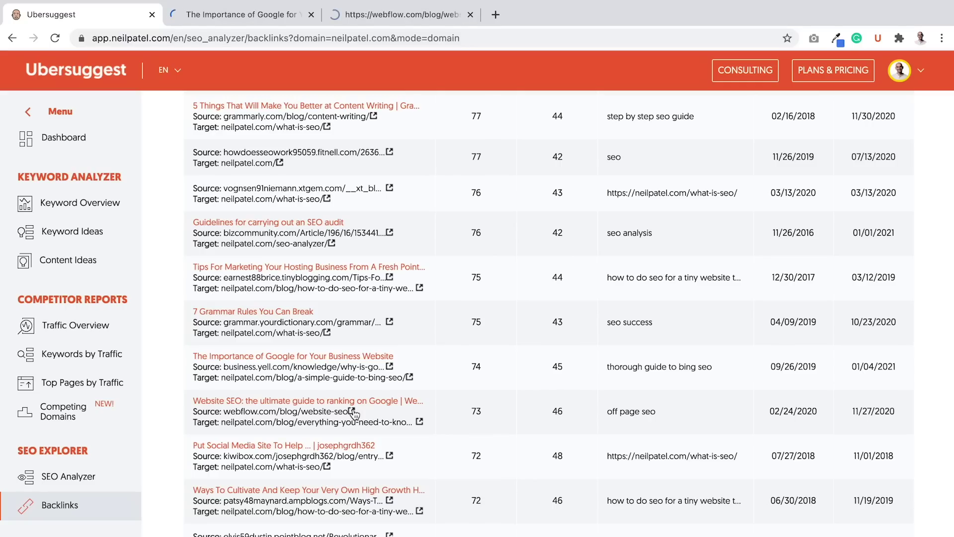
# Open the kiwibox.com source page in a new tab, then switch to the Yell article.
pyautogui.click(390, 456)
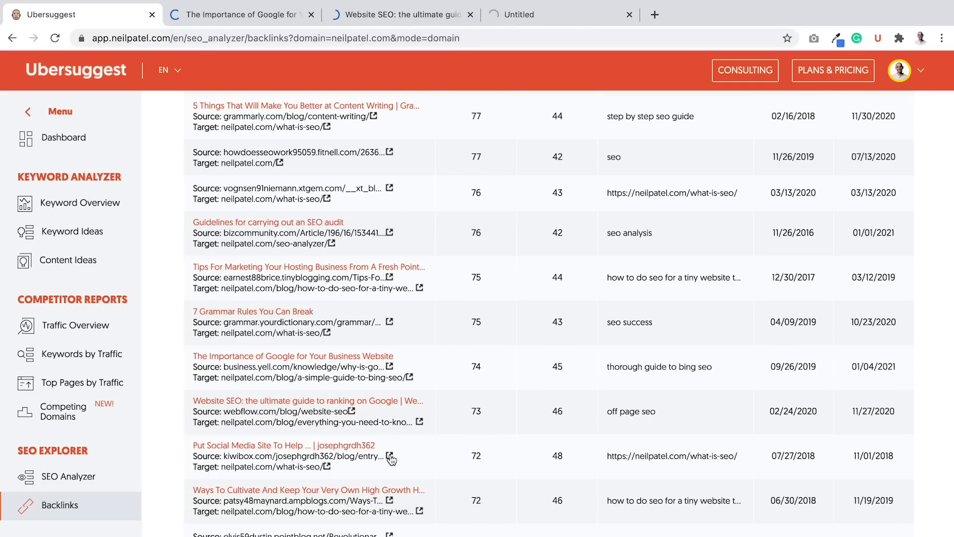
pyautogui.click(281, 17)
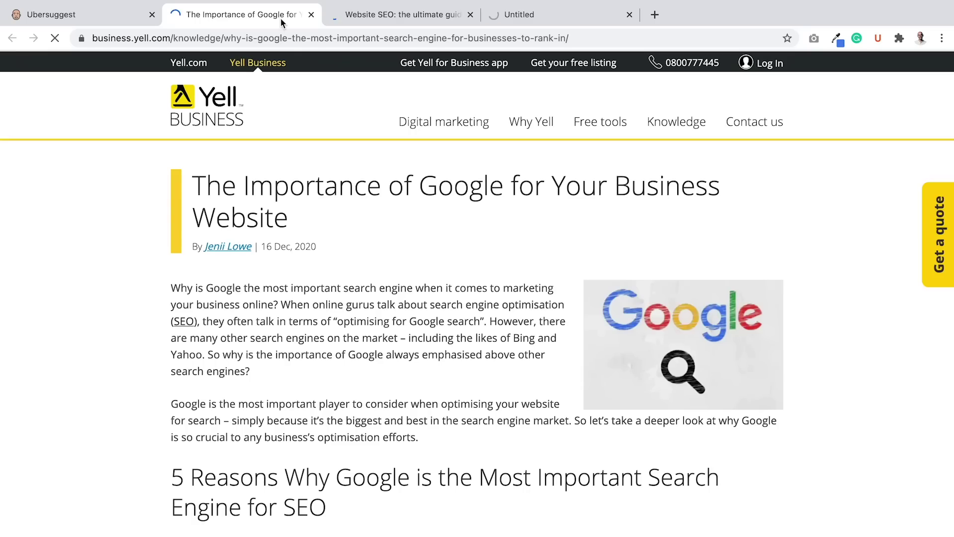
pyautogui.scroll(-8, 364, 300)
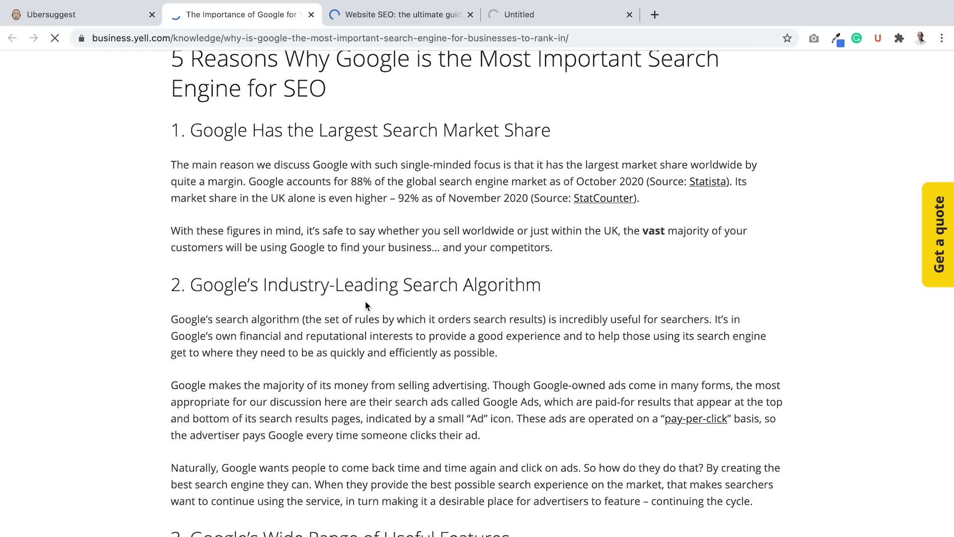
pyautogui.scroll(-4, 364, 300)
# Read down through the sections of the Yell Google-importance article.
pyautogui.scroll(-4, 365, 300)
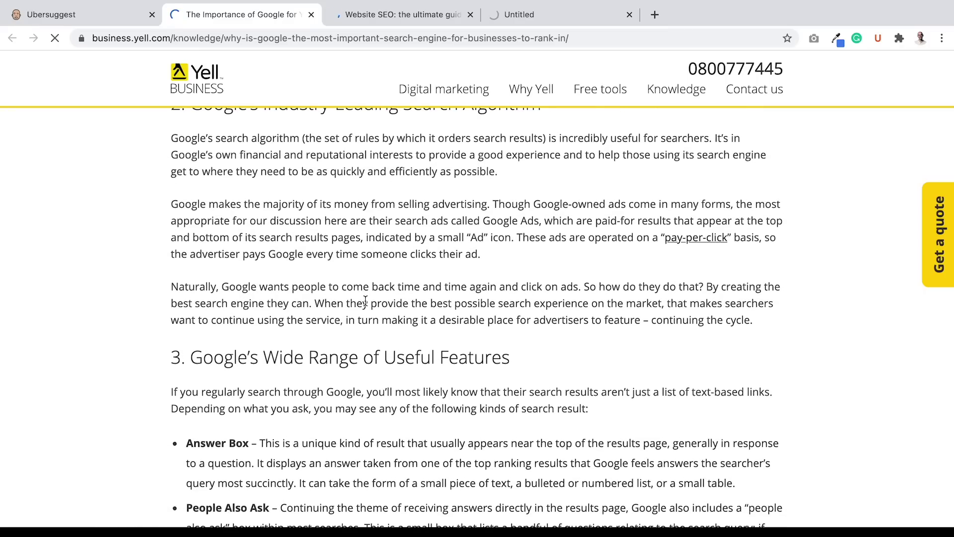
pyautogui.scroll(-4, 364, 300)
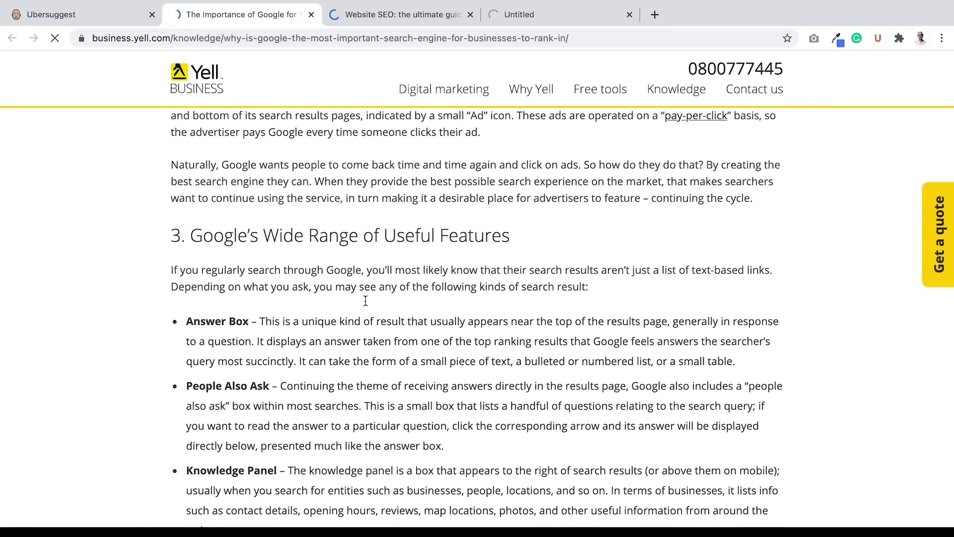
pyautogui.scroll(-3, 365, 300)
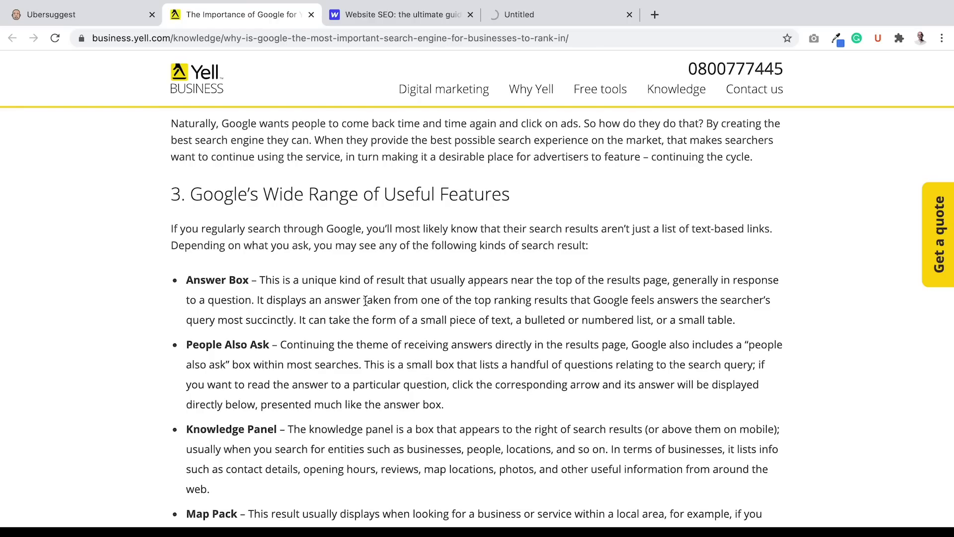
pyautogui.scroll(-2, 365, 300)
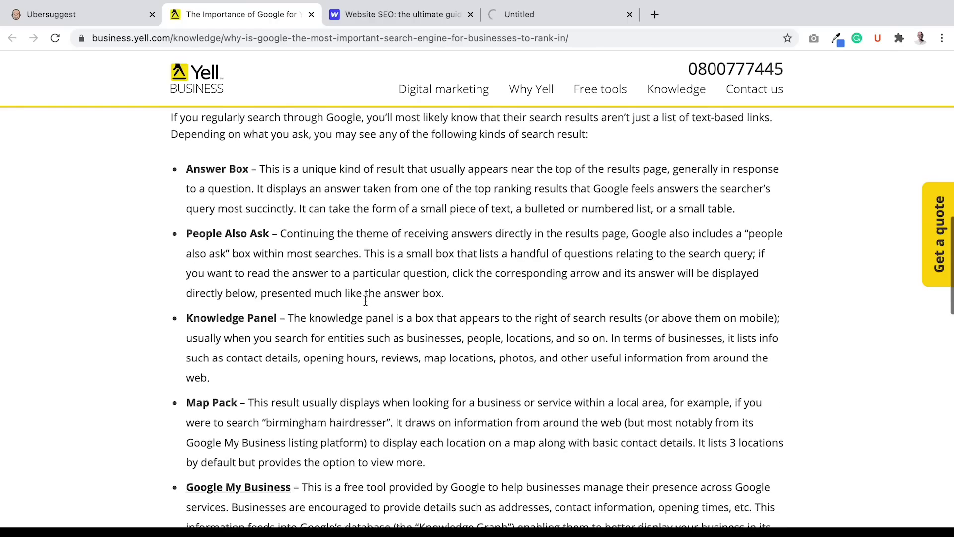
pyautogui.scroll(-3, 365, 300)
# Search the article for 'seo', close the free tools popup, and step through matches.
pyautogui.hotkey('ctrl', 'f')
pyautogui.write('se')
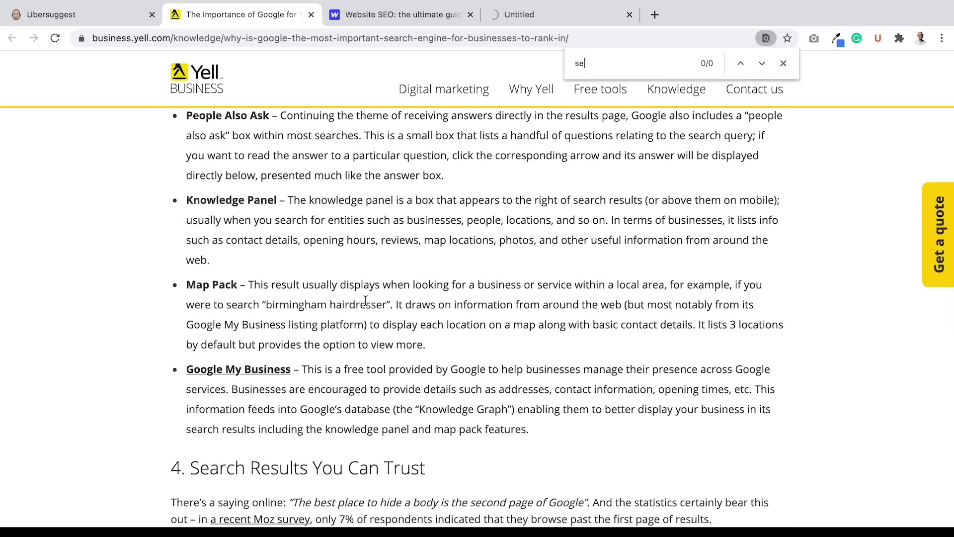
pyautogui.write('o')
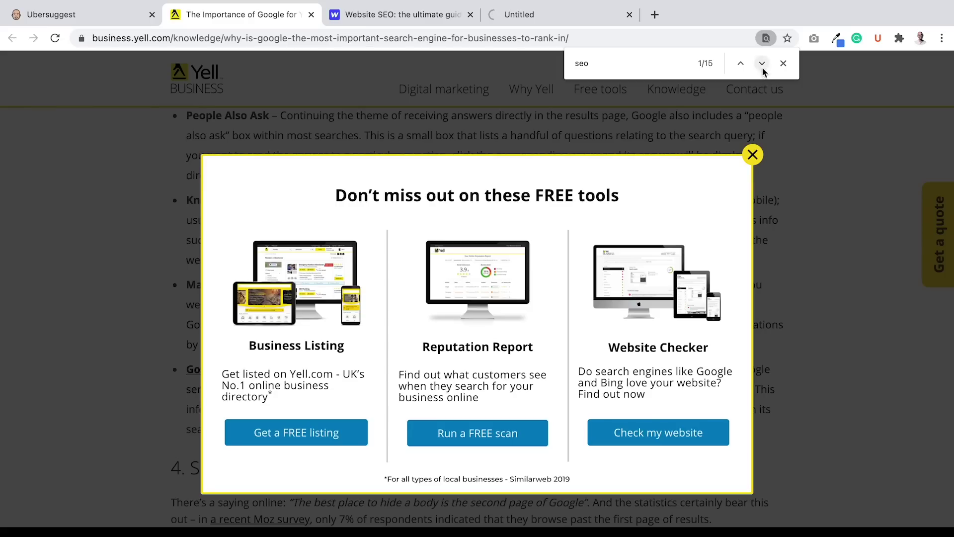
pyautogui.click(752, 155)
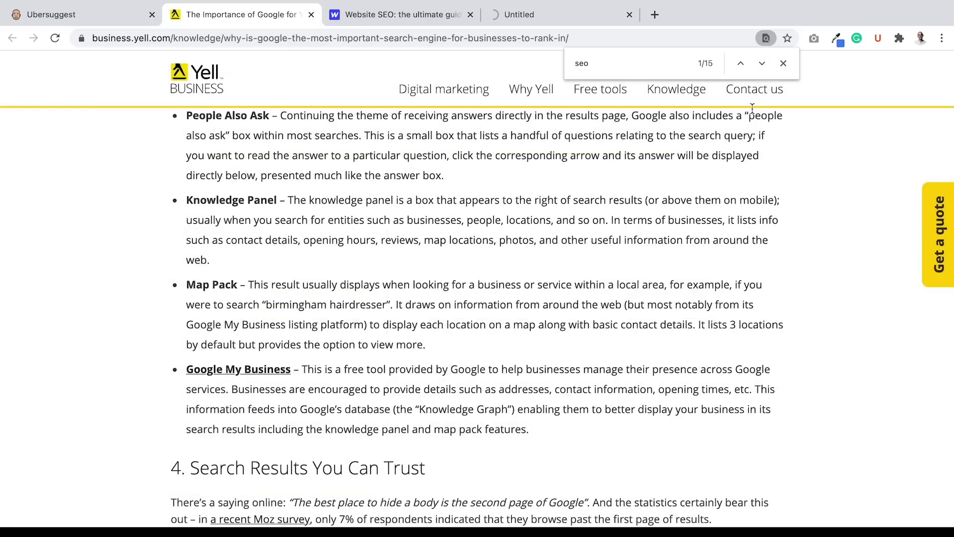
pyautogui.click(761, 63)
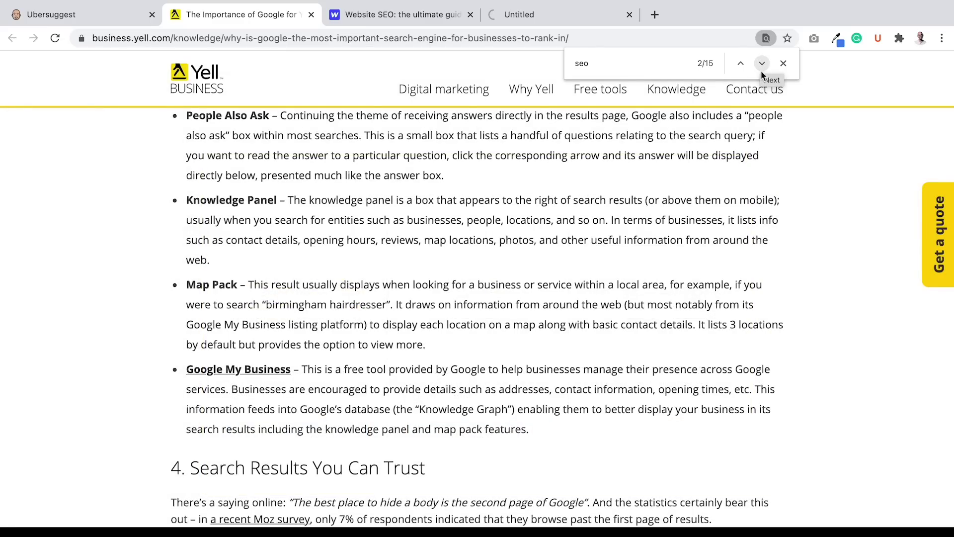
pyautogui.click(762, 63)
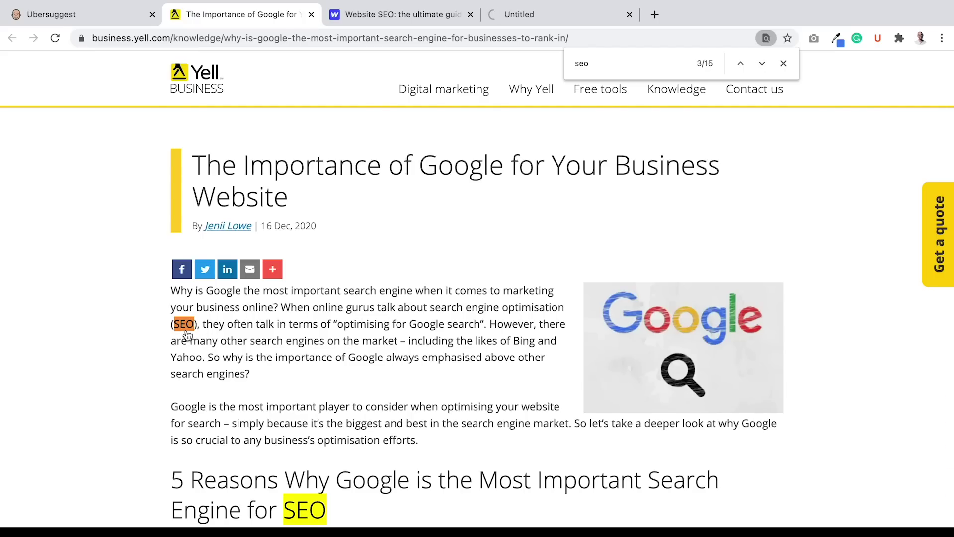
pyautogui.click(762, 63)
pyautogui.click(763, 64)
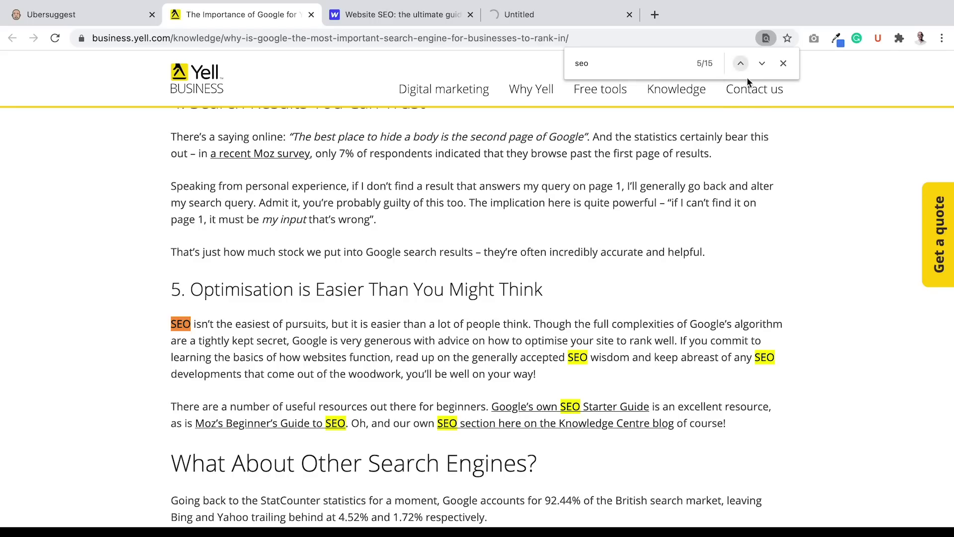
# Scroll back to the top and select the author's name in the byline.
pyautogui.scroll(-3, 350, 396)
pyautogui.scroll(-3, 349, 395)
pyautogui.scroll(-3, 349, 396)
pyautogui.scroll(1, 349, 396)
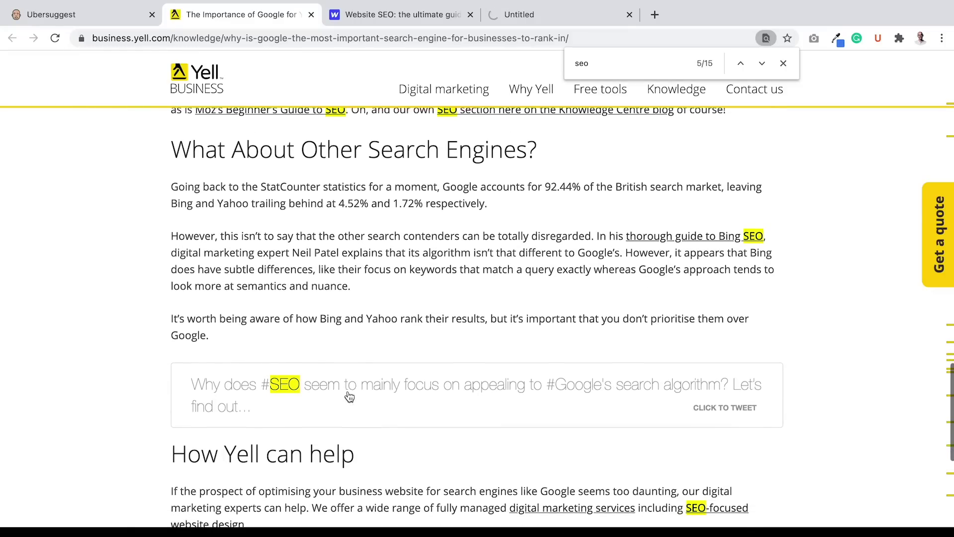
pyautogui.scroll(-1, 350, 396)
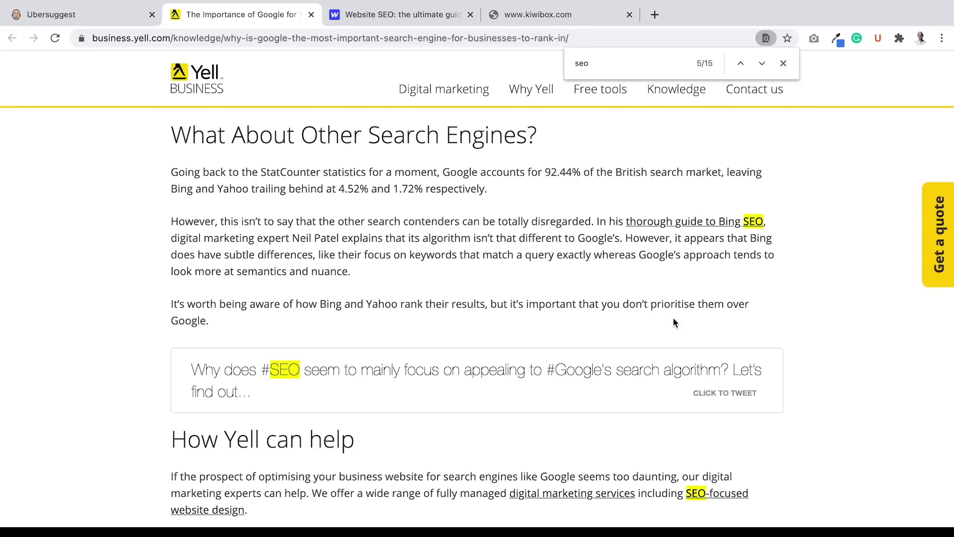
pyautogui.scroll(2, 673, 317)
pyautogui.scroll(10, 673, 317)
pyautogui.scroll(10, 672, 317)
pyautogui.scroll(-1, 673, 317)
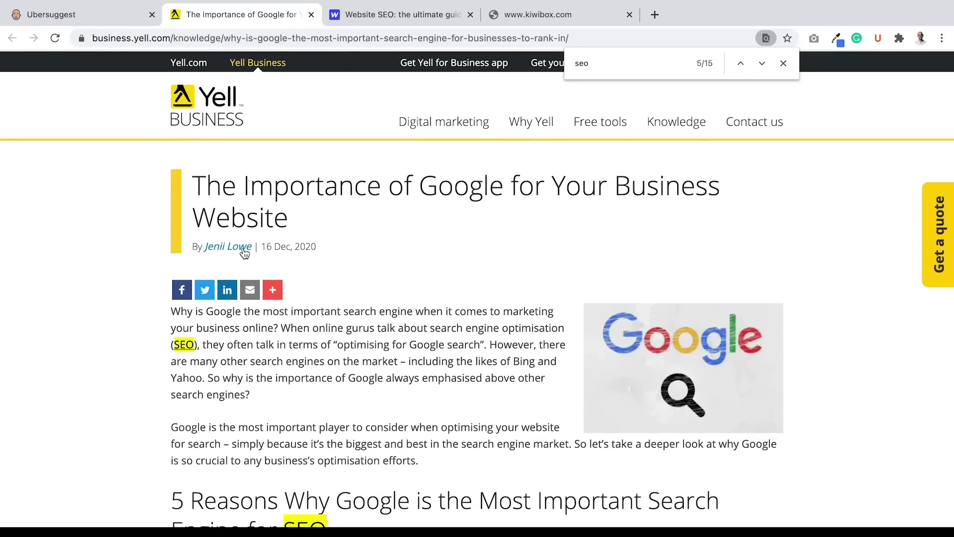
pyautogui.moveTo(255, 247); pyautogui.dragTo(204, 247)
# Search Hunter.io for yell.com emails, finding 27 addresses with a {first}.{last} pattern.
pyautogui.hotkey('ctrl', 't')
pyautogui.write('h')
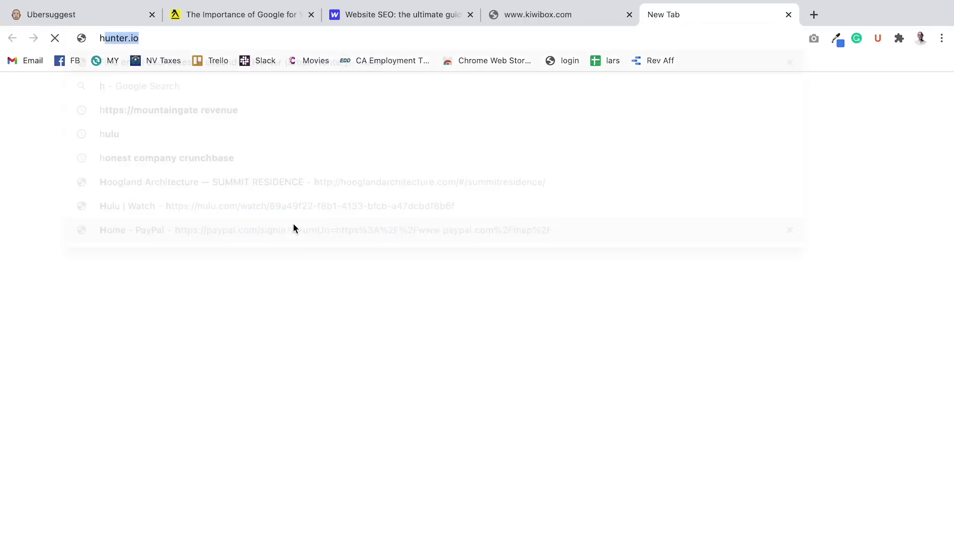
pyautogui.write('unter')
pyautogui.press('Return')
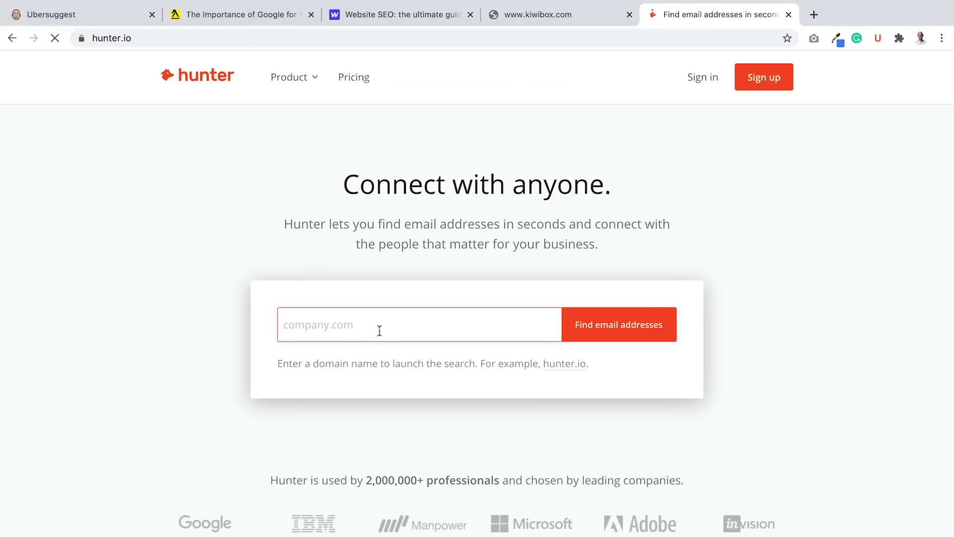
pyautogui.write('yell')
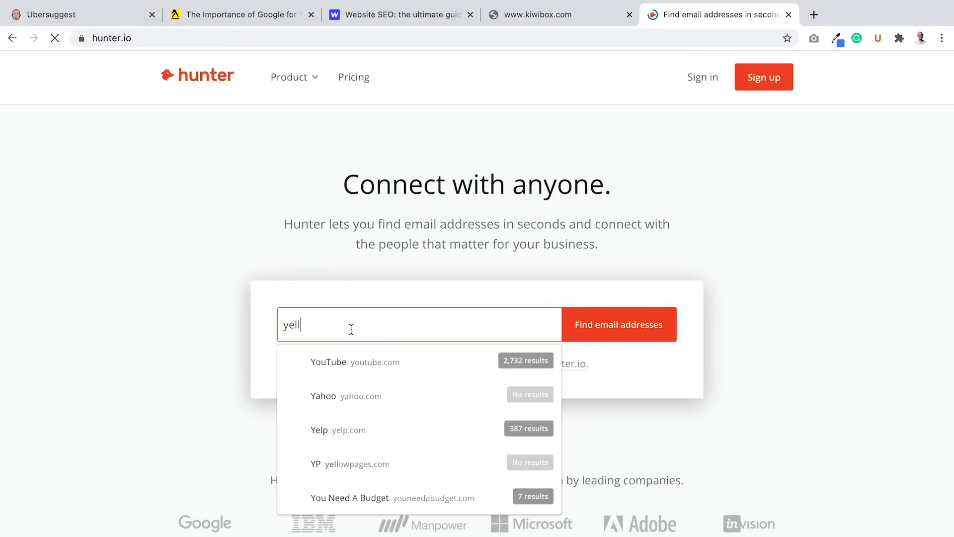
pyautogui.write(',c')
pyautogui.press('BackSpace')
pyautogui.press('BackSpace')
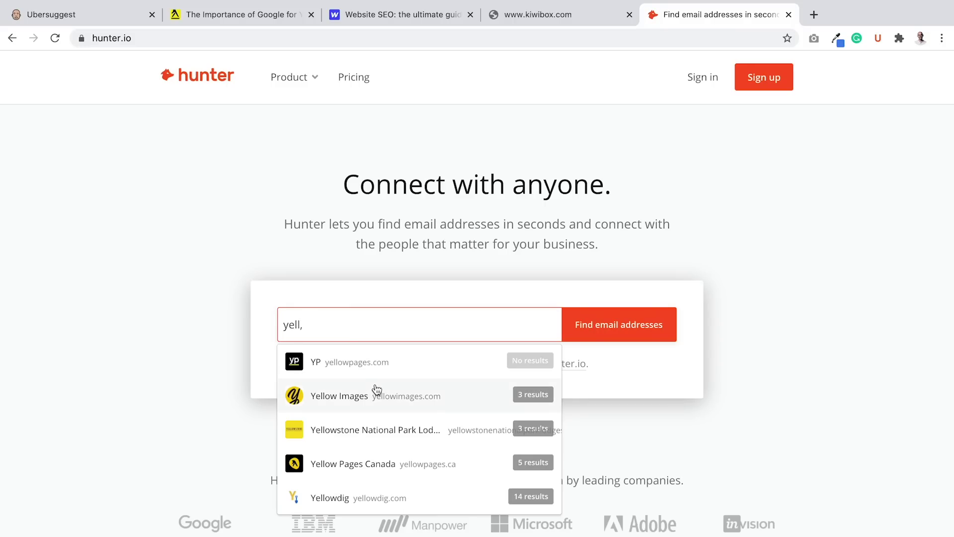
pyautogui.write('.com')
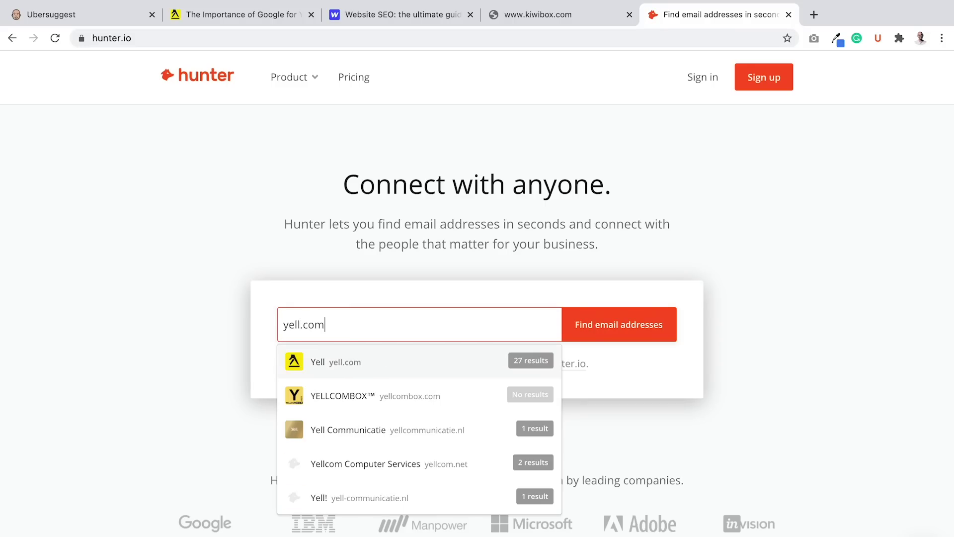
pyautogui.click(583, 359)
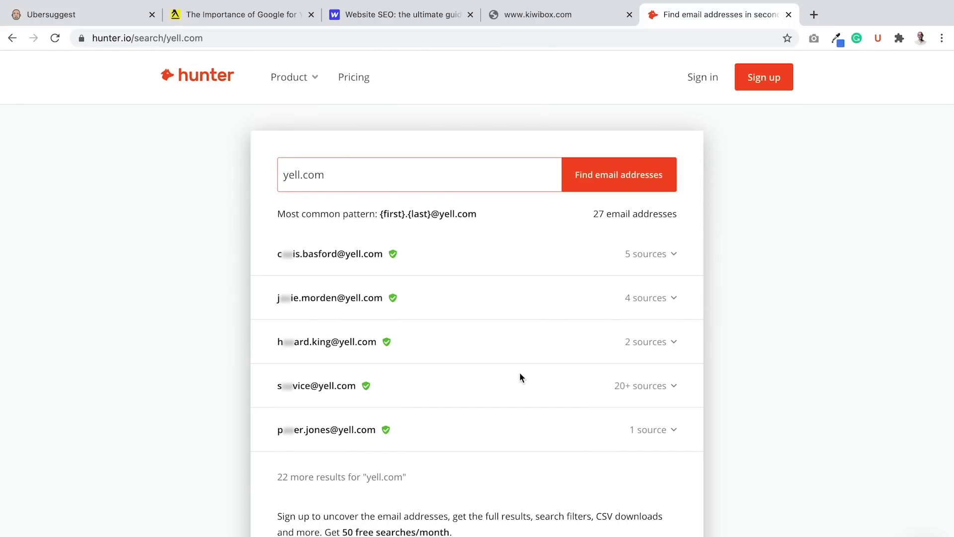
pyautogui.scroll(-1, 520, 372)
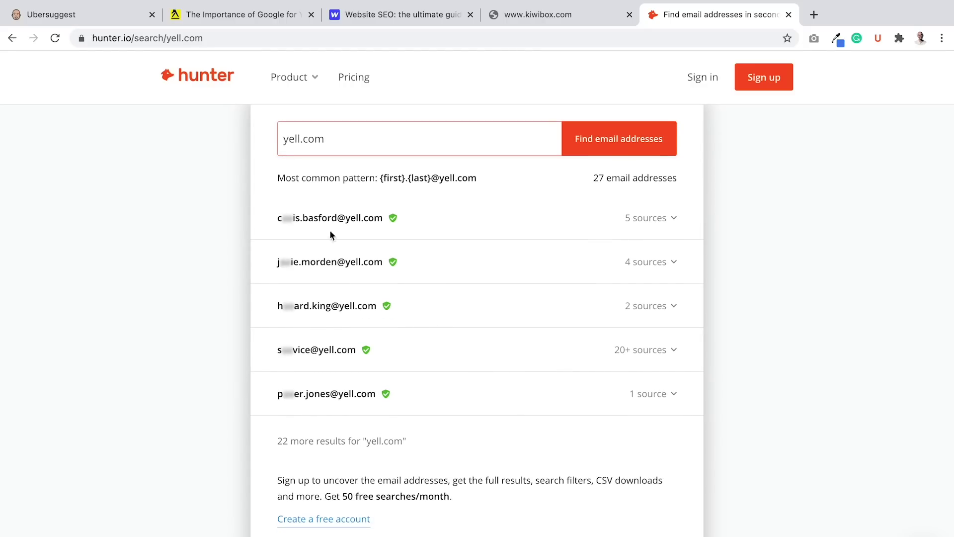
# Check the Yell article tab, then return to Hunter's 27 yell.com addresses.
pyautogui.click(231, 14)
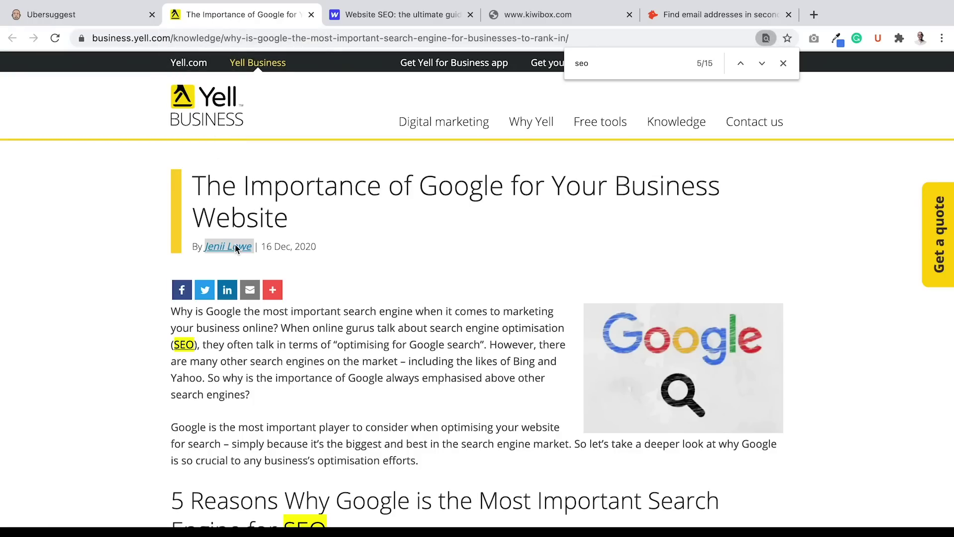
pyautogui.click(690, 16)
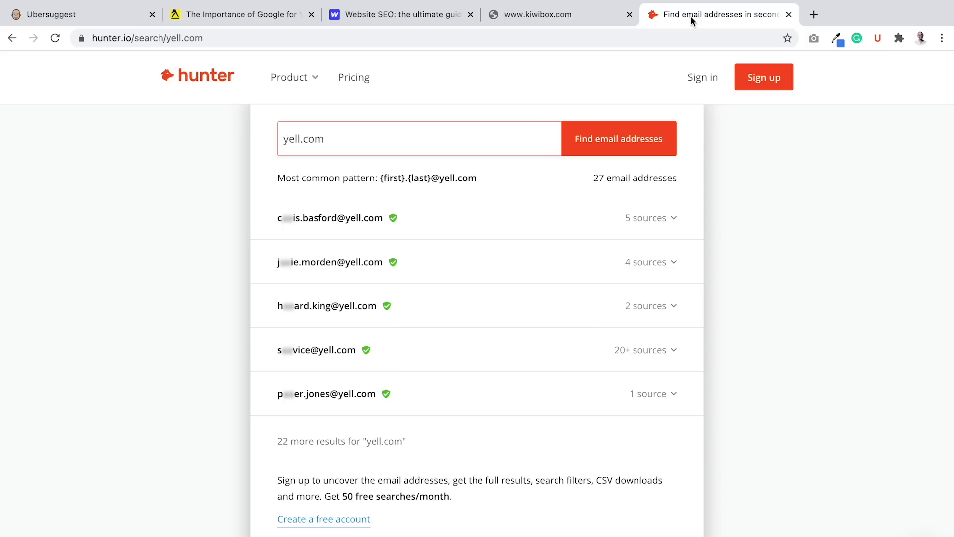